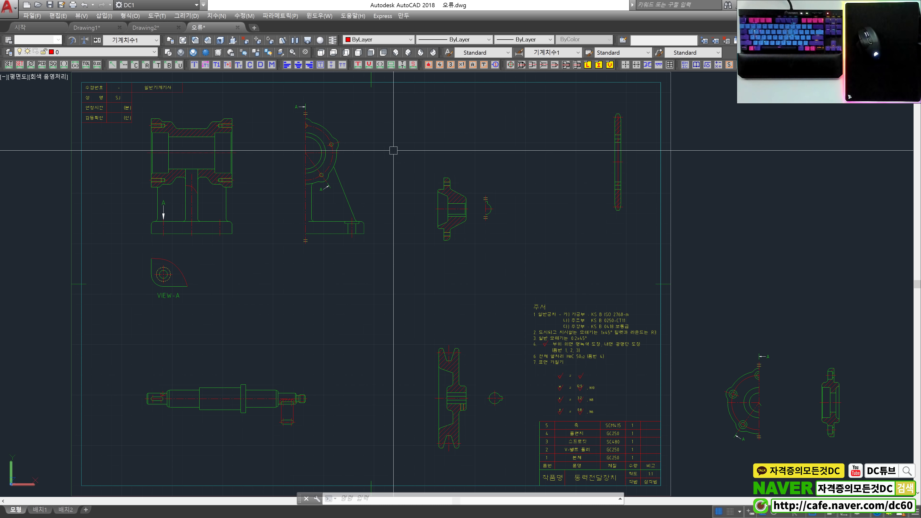
Step: Zoom in on the bracket's side view with section mark A, then switch to Drawing2
{"action": "scroll", "coordinate": [393, 150], "scroll_direction": "up", "scroll_amount": 3}
{"action": "scroll", "coordinate": [363, 164], "scroll_direction": "up", "scroll_amount": 2}
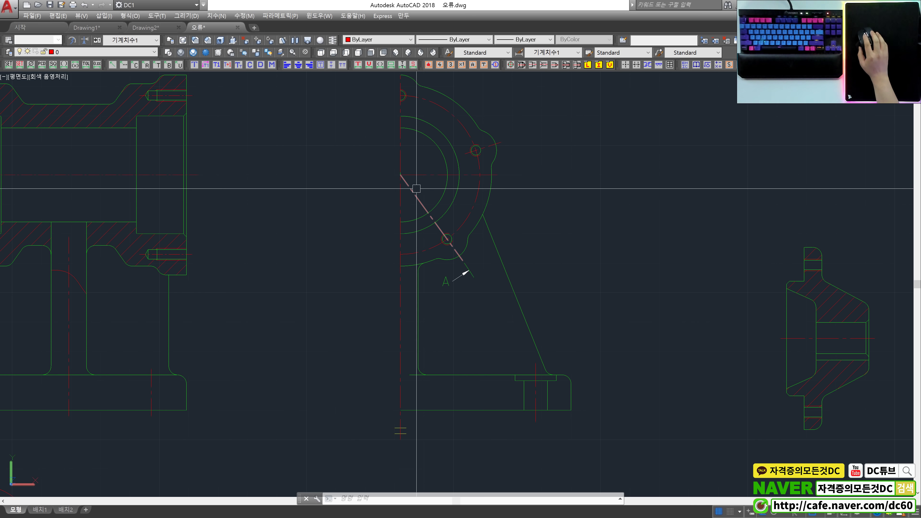
{"action": "left_click", "coordinate": [152, 29]}
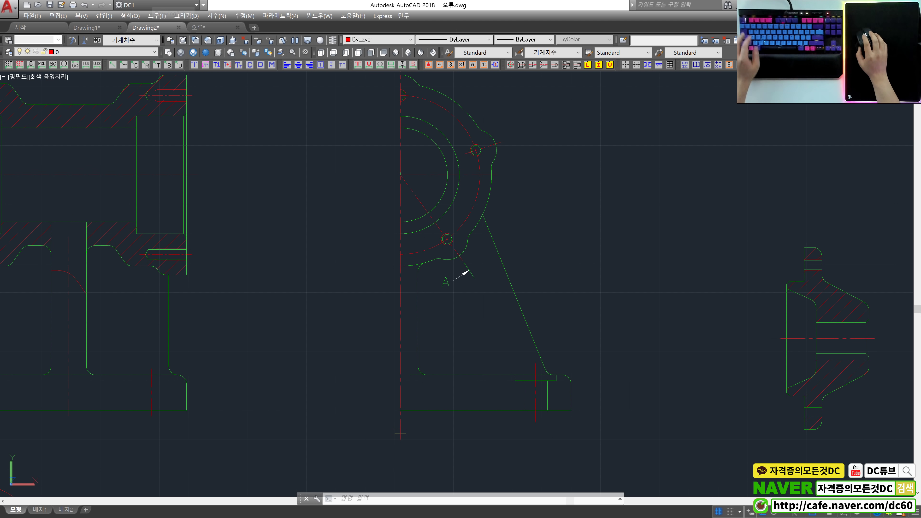
Step: Erase the four circles in Drawing2 with a crossing window
{"action": "type", "text": "e"}
{"action": "key", "text": "space"}
{"action": "left_click", "coordinate": [572, 362]}
{"action": "left_click", "coordinate": [454, 326]}
{"action": "key", "text": "space"}
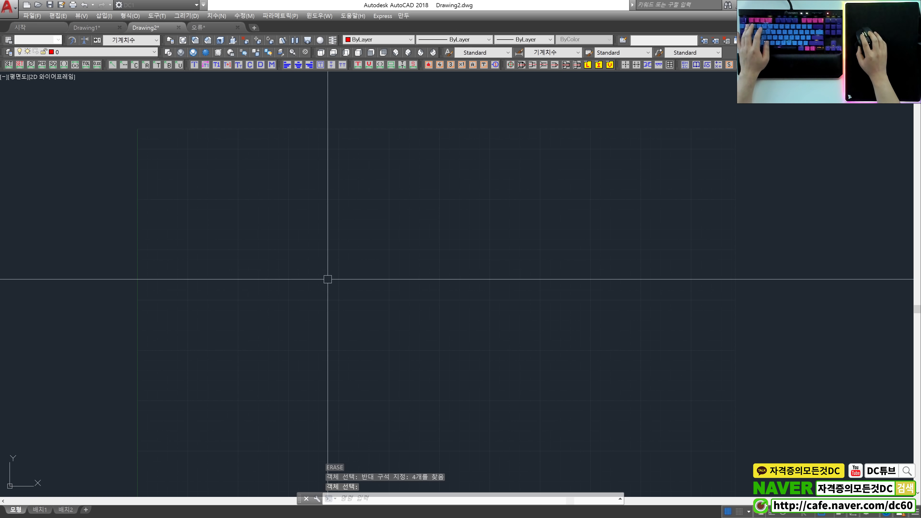
Step: With ortho on, draw a short horizontal line over the red horizontal line at the intersection
{"action": "type", "text": "l"}
{"action": "key", "text": "space"}
{"action": "left_click", "coordinate": [436, 262]}
{"action": "key", "text": "F8"}
{"action": "scroll", "coordinate": [391, 236], "scroll_direction": "up", "scroll_amount": 2}
{"action": "key", "text": "space"}
{"action": "key", "text": "space"}
{"action": "left_click", "coordinate": [369, 217]}
{"action": "left_click", "coordinate": [398, 217]}
{"action": "key", "text": "Escape"}
Step: Put the short horizontal line on the green layer
{"action": "left_click", "coordinate": [376, 217]}
{"action": "key", "text": "Escape"}
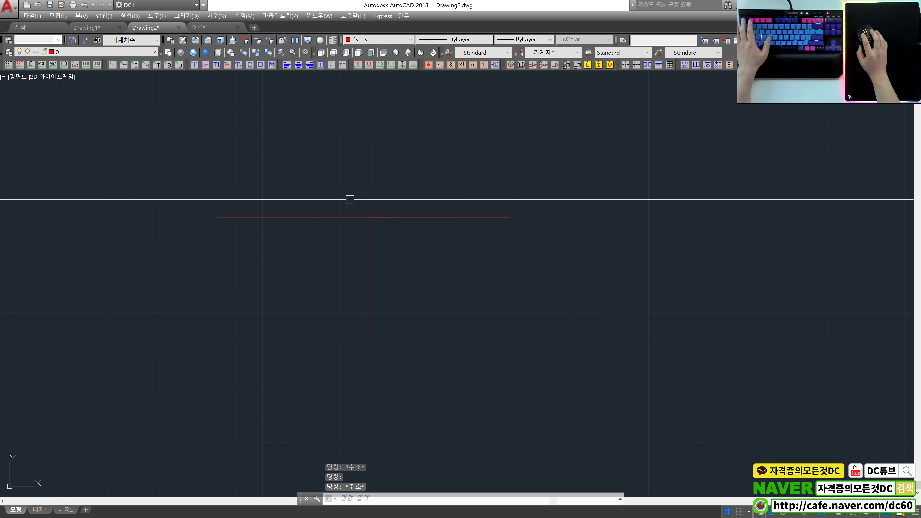
{"action": "left_click", "coordinate": [383, 217]}
{"action": "left_click", "coordinate": [78, 52]}
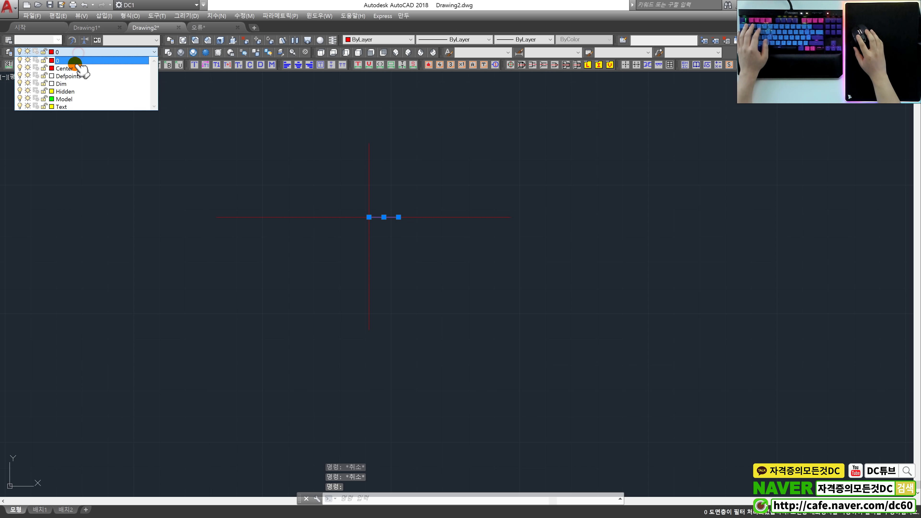
{"action": "left_click", "coordinate": [63, 98]}
{"action": "key", "text": "Escape"}
{"action": "scroll", "coordinate": [373, 218], "scroll_direction": "up", "scroll_amount": 3}
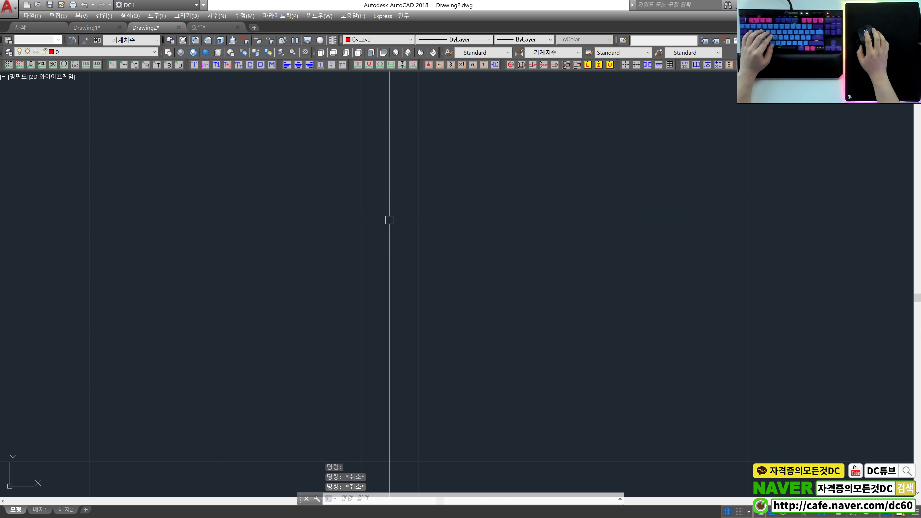
Step: Cancel a stray line command and a Match Properties command, then centre the crossing lines
{"action": "type", "text": "r"}
{"action": "scroll", "coordinate": [397, 241], "scroll_direction": "down", "scroll_amount": 2}
{"action": "key", "text": "space"}
{"action": "key", "text": "Escape"}
{"action": "type", "text": "ma"}
{"action": "key", "text": "space"}
{"action": "key", "text": "Escape"}
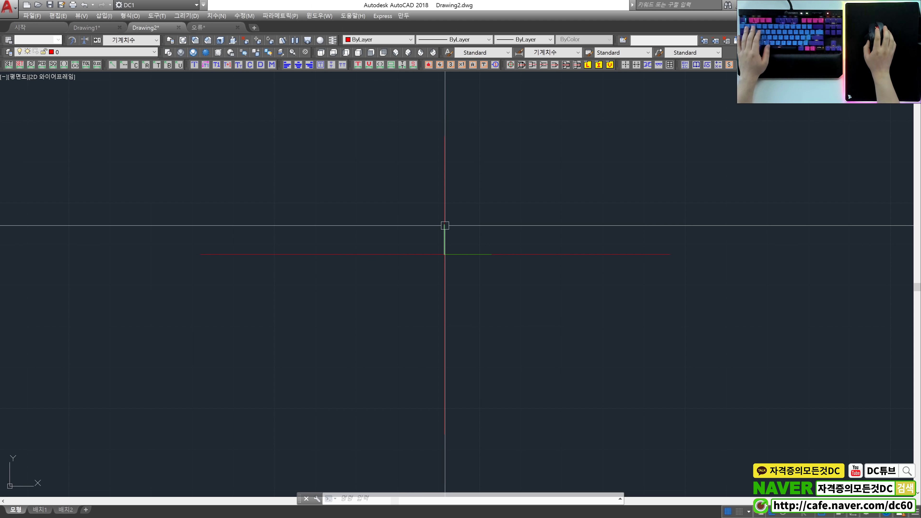
{"action": "middle_click_drag", "start_coordinate": [456, 271], "coordinate": [461, 286]}
Step: Send the short green horizontal line to the back with DRAWORDER (dr, B)
{"action": "type", "text": "dr"}
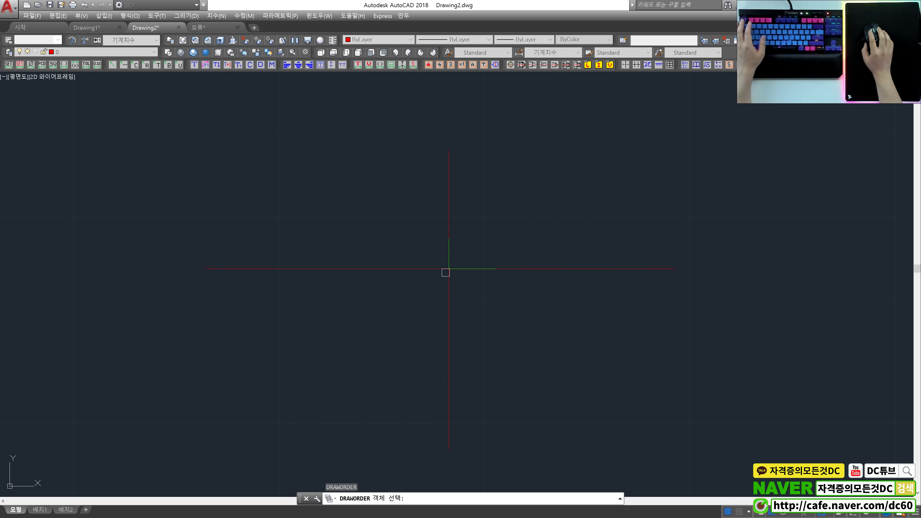
{"action": "key", "text": "Return"}
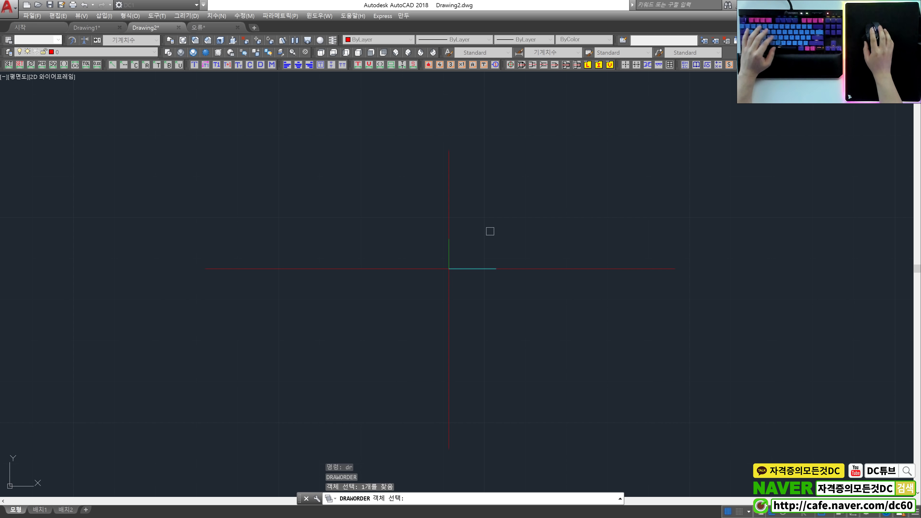
{"action": "key", "text": "Return"}
{"action": "type", "text": "b"}
{"action": "key", "text": "Return"}
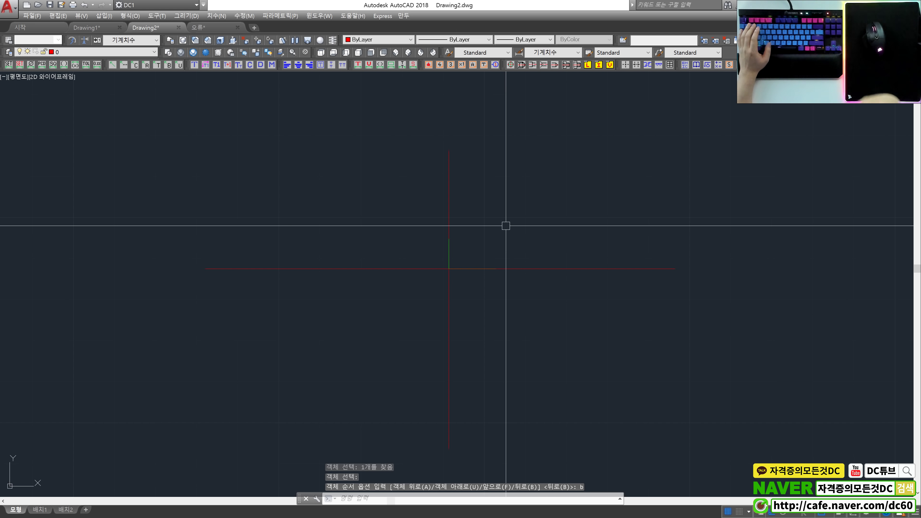
Step: Zoom in to check the result and select the short vertical green line
{"action": "scroll", "coordinate": [519, 299], "scroll_direction": "down", "scroll_amount": 2}
{"action": "scroll", "coordinate": [518, 296], "scroll_direction": "up", "scroll_amount": 1}
{"action": "scroll", "coordinate": [518, 276], "scroll_direction": "down", "scroll_amount": 1}
{"action": "scroll", "coordinate": [486, 286], "scroll_direction": "up", "scroll_amount": 3}
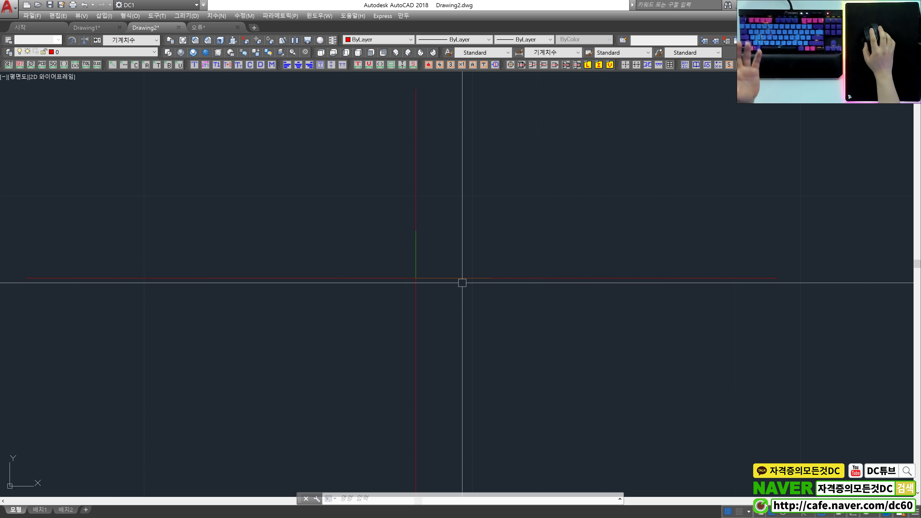
{"action": "left_click", "coordinate": [416, 253]}
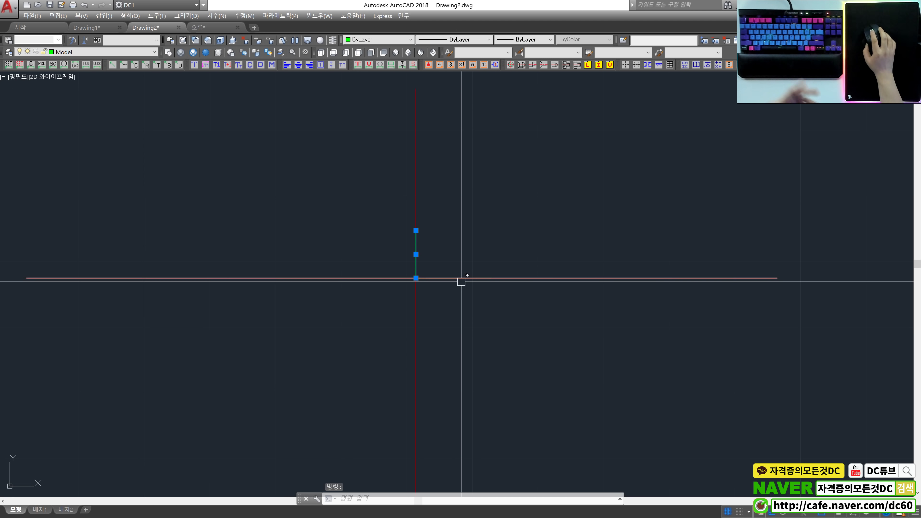
{"action": "key", "text": "Escape"}
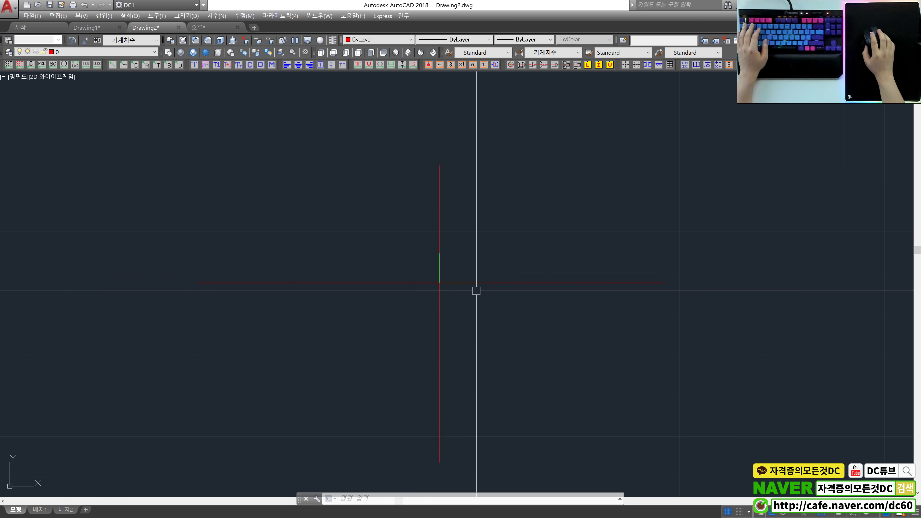
{"action": "middle_click_drag", "start_coordinate": [477, 290], "coordinate": [472, 295]}
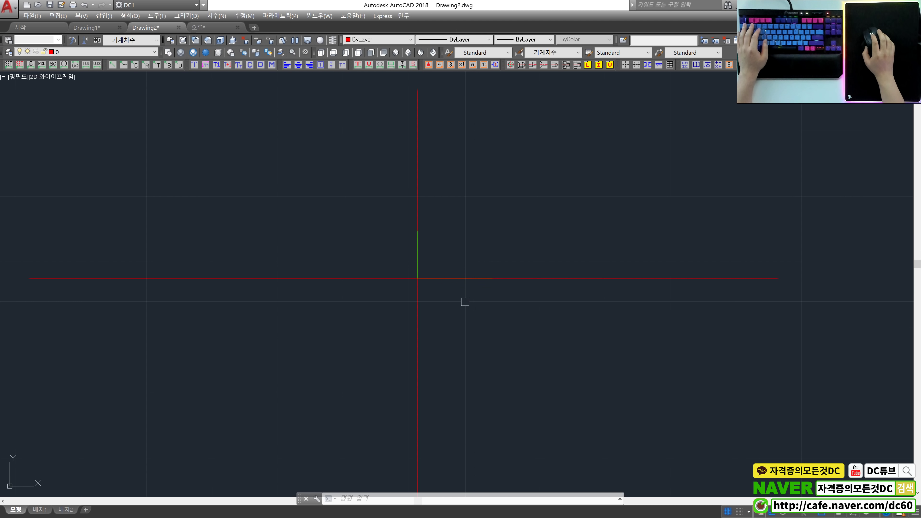
Step: Test-delete the horizontal line, then undo the deletion
{"action": "left_click", "coordinate": [485, 305]}
{"action": "left_click", "coordinate": [450, 260]}
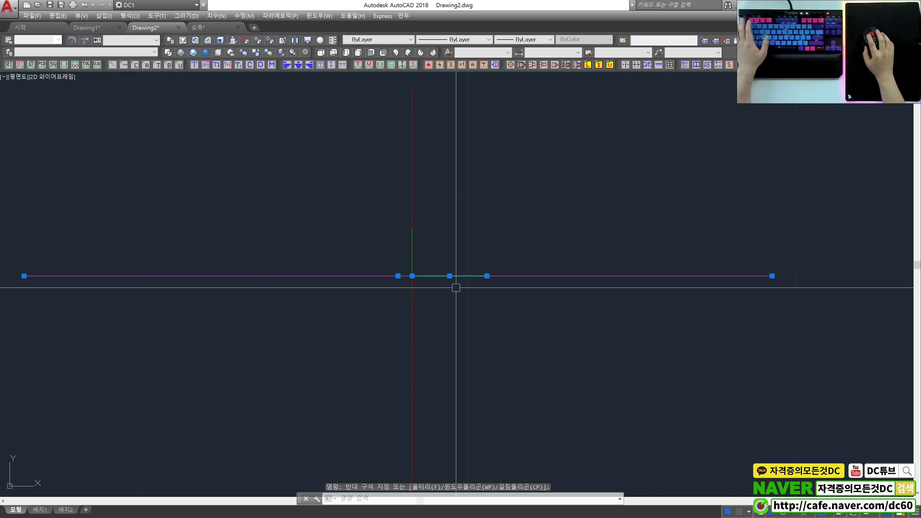
{"action": "key", "text": "Escape"}
{"action": "left_click", "coordinate": [452, 276]}
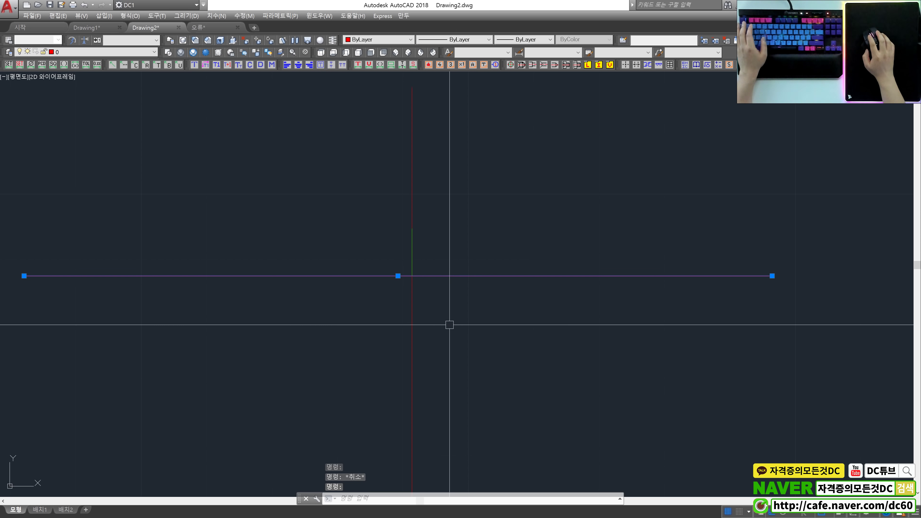
{"action": "key", "text": "Delete"}
{"action": "key", "text": "ctrl+z"}
Step: Try DRAWORDER on the horizontal line with option N, then cancel it
{"action": "type", "text": "dr"}
{"action": "key", "text": "Return"}
{"action": "left_click", "coordinate": [461, 276]}
{"action": "key", "text": "Return"}
{"action": "type", "text": "n"}
{"action": "key", "text": "Return"}
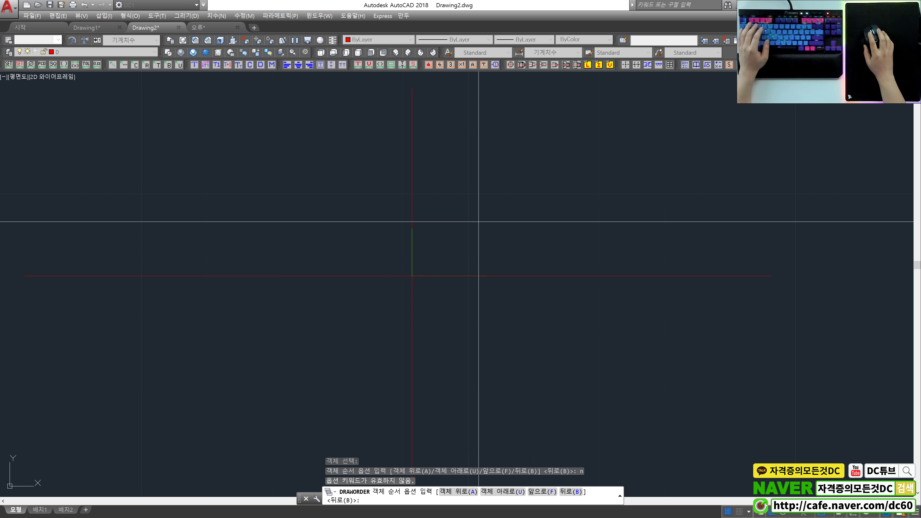
{"action": "key", "text": "Escape"}
Step: Send the long red horizontal line to the back with DRAWORDER (B)
{"action": "type", "text": "dr"}
{"action": "key", "text": "Return"}
{"action": "left_click", "coordinate": [452, 275]}
{"action": "key", "text": "Return"}
{"action": "type", "text": "b"}
{"action": "key", "text": "Return"}
Step: Select only the short green segment and delete it to check the stacking
{"action": "left_click", "coordinate": [456, 276]}
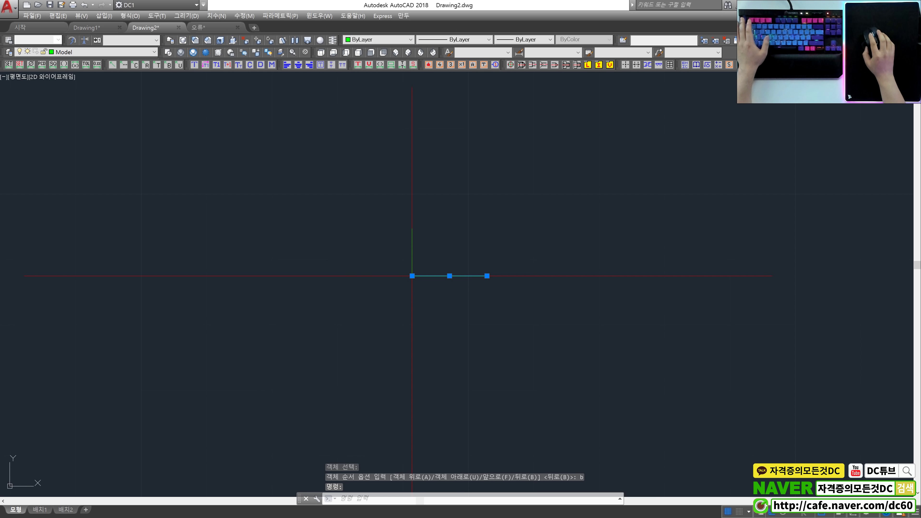
{"action": "key", "text": "Escape"}
{"action": "left_click", "coordinate": [466, 276]}
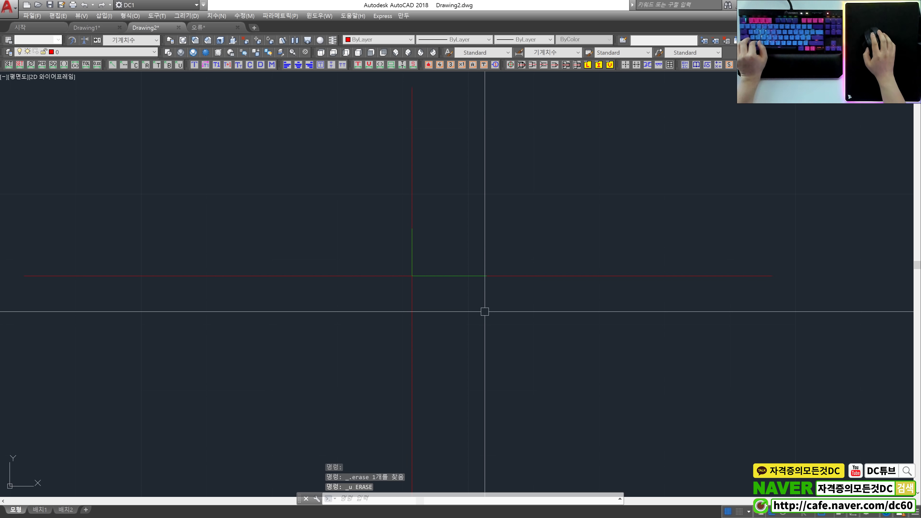
{"action": "left_click", "coordinate": [531, 350]}
{"action": "left_click", "coordinate": [457, 243]}
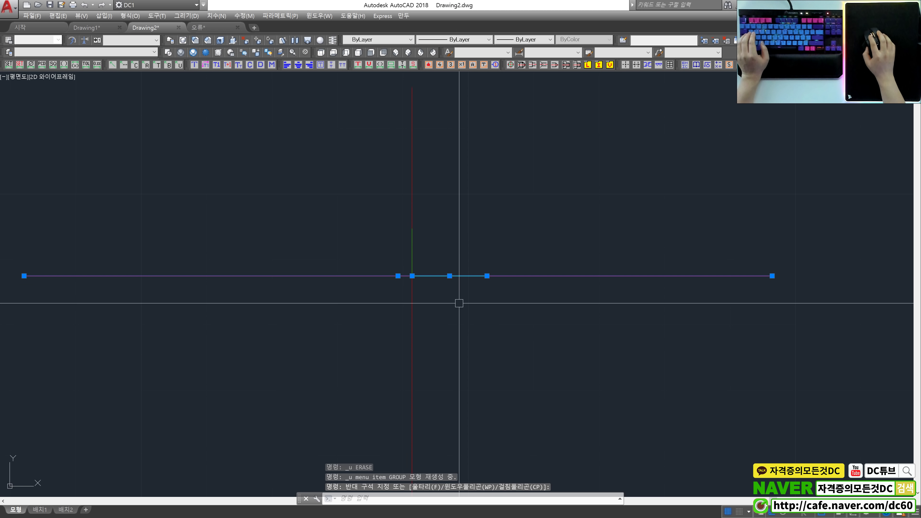
{"action": "left_click", "coordinate": [541, 276], "text": "shift"}
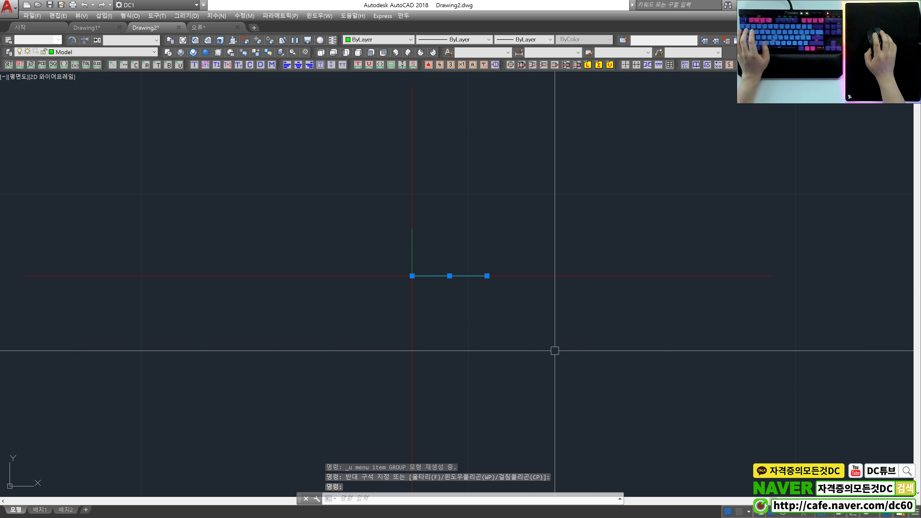
{"action": "key", "text": "Delete"}
Step: Cancel an ERASE command and zoom out from the crossing lines
{"action": "type", "text": "e"}
{"action": "key", "text": "space"}
{"action": "left_click", "coordinate": [693, 270]}
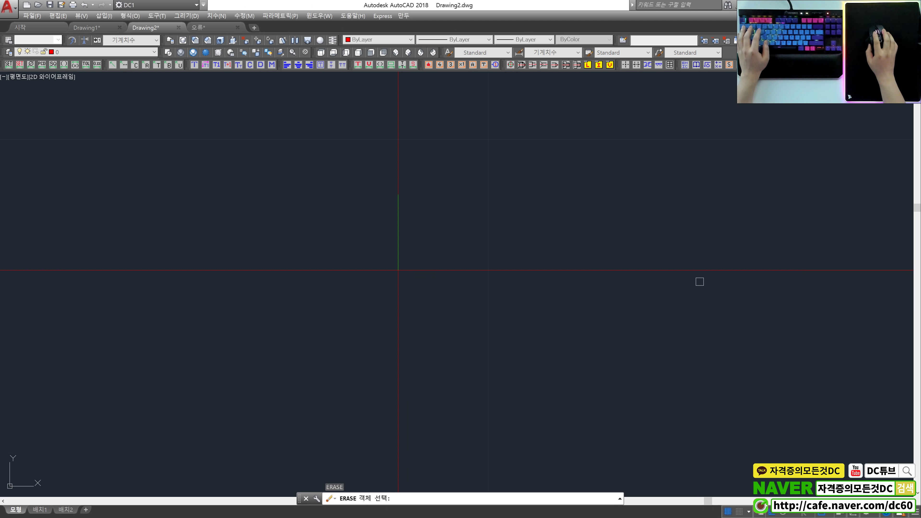
{"action": "key", "text": "Escape"}
{"action": "type", "text": "5"}
{"action": "scroll", "coordinate": [647, 286], "scroll_direction": "down", "scroll_amount": 3}
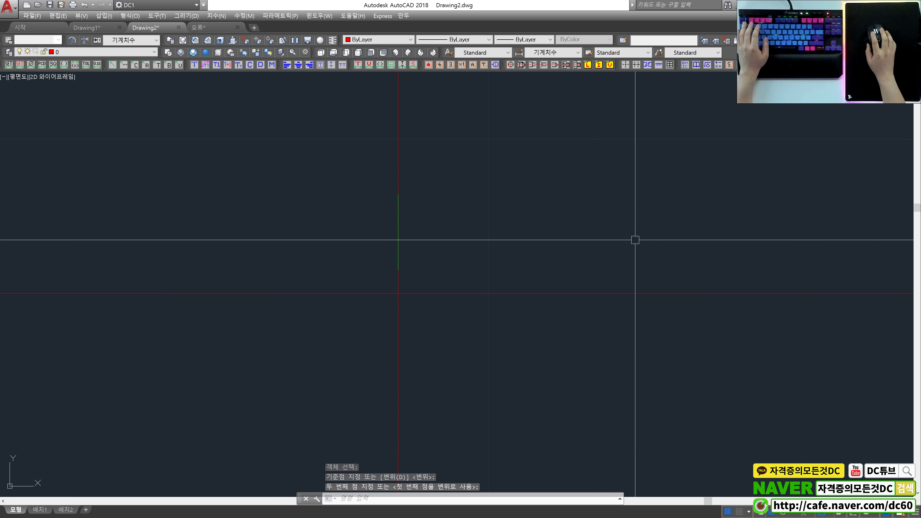
{"action": "scroll", "coordinate": [545, 374], "scroll_direction": "down", "scroll_amount": 2}
Step: Return to the 오류 drawing and zoom in on the bracket's circular centre
{"action": "left_click", "coordinate": [209, 38]}
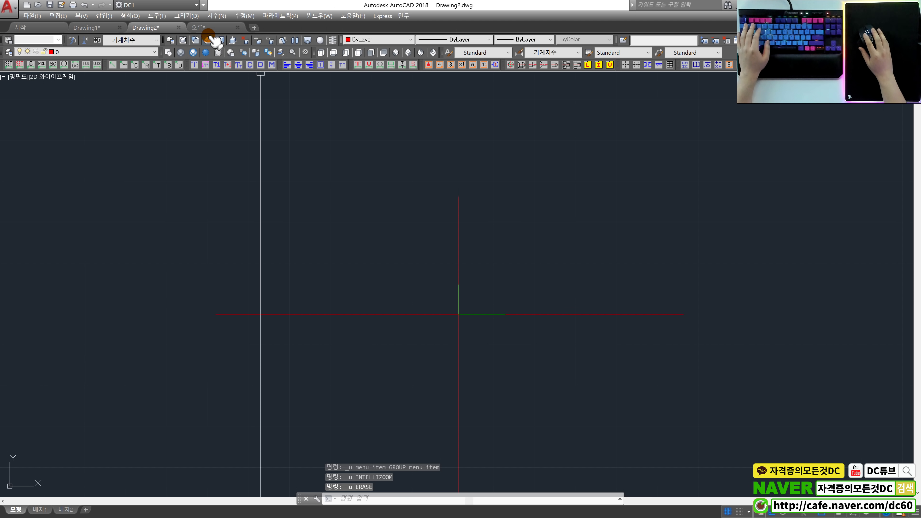
{"action": "mouse_move", "coordinate": [205, 28]}
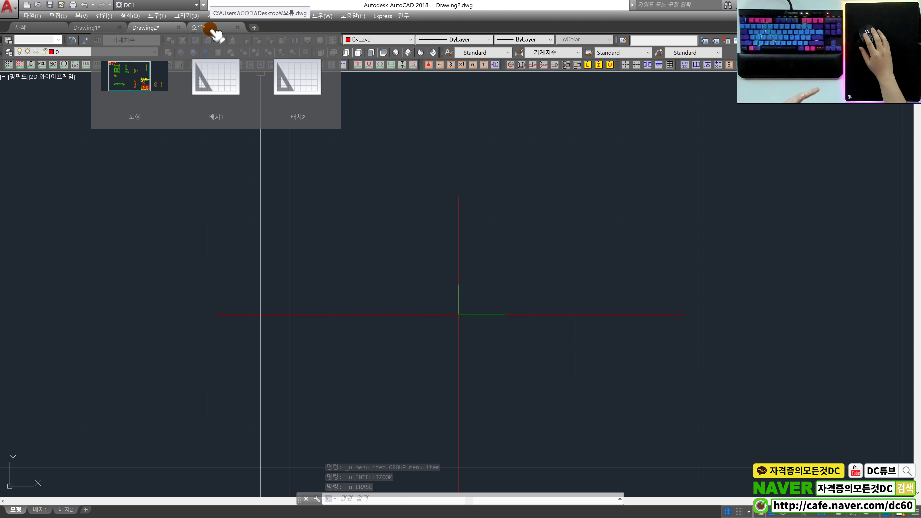
{"action": "left_click", "coordinate": [213, 29]}
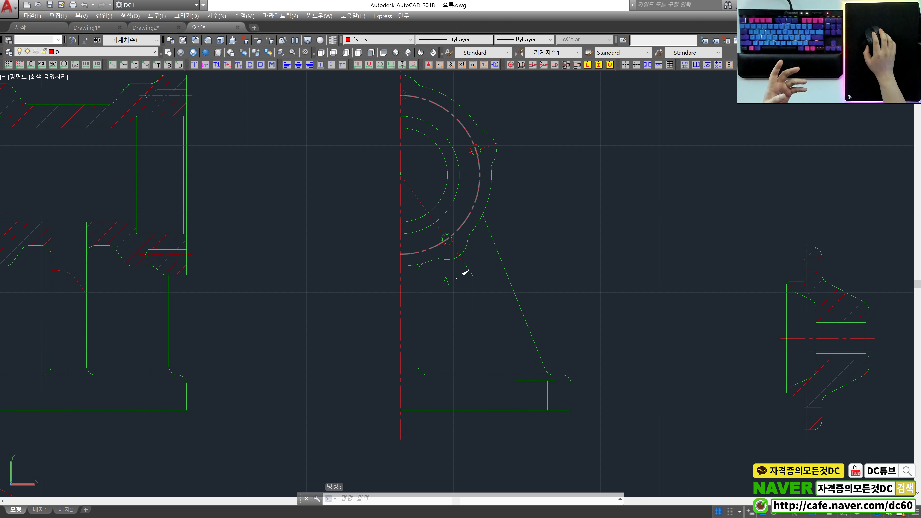
{"action": "scroll", "coordinate": [476, 247], "scroll_direction": "down", "scroll_amount": 2}
{"action": "middle_click_drag", "start_coordinate": [482, 222], "coordinate": [525, 269]}
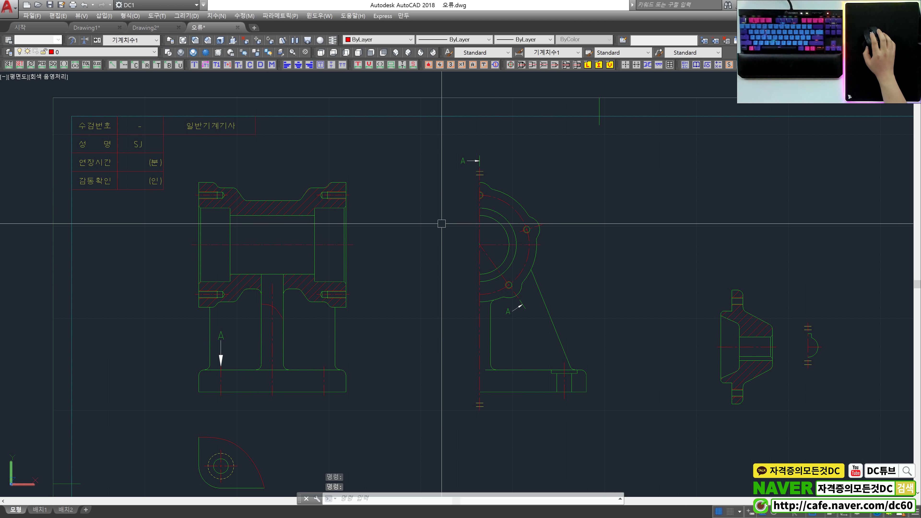
{"action": "scroll", "coordinate": [441, 223], "scroll_direction": "up", "scroll_amount": 1}
{"action": "scroll", "coordinate": [441, 222], "scroll_direction": "up", "scroll_amount": 1}
{"action": "scroll", "coordinate": [440, 220], "scroll_direction": "up", "scroll_amount": 1}
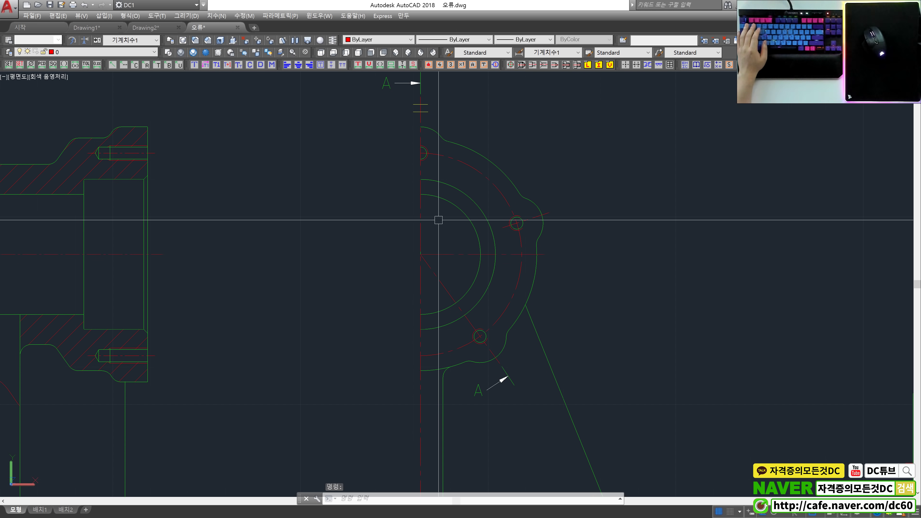
{"action": "scroll", "coordinate": [439, 221], "scroll_direction": "up", "scroll_amount": 1}
{"action": "scroll", "coordinate": [434, 251], "scroll_direction": "up", "scroll_amount": 1}
{"action": "scroll", "coordinate": [418, 259], "scroll_direction": "up", "scroll_amount": 1}
{"action": "scroll", "coordinate": [440, 264], "scroll_direction": "down", "scroll_amount": 1}
{"action": "scroll", "coordinate": [447, 280], "scroll_direction": "down", "scroll_amount": 4}
{"action": "scroll", "coordinate": [434, 274], "scroll_direction": "up", "scroll_amount": 2}
{"action": "scroll", "coordinate": [427, 267], "scroll_direction": "up", "scroll_amount": 2}
Step: Select the short hidden line at the bracket's centre instead of the horizontal centre line
{"action": "left_click", "coordinate": [418, 259]}
{"action": "key", "text": "Escape"}
{"action": "key", "text": "Escape"}
{"action": "left_click", "coordinate": [437, 258]}
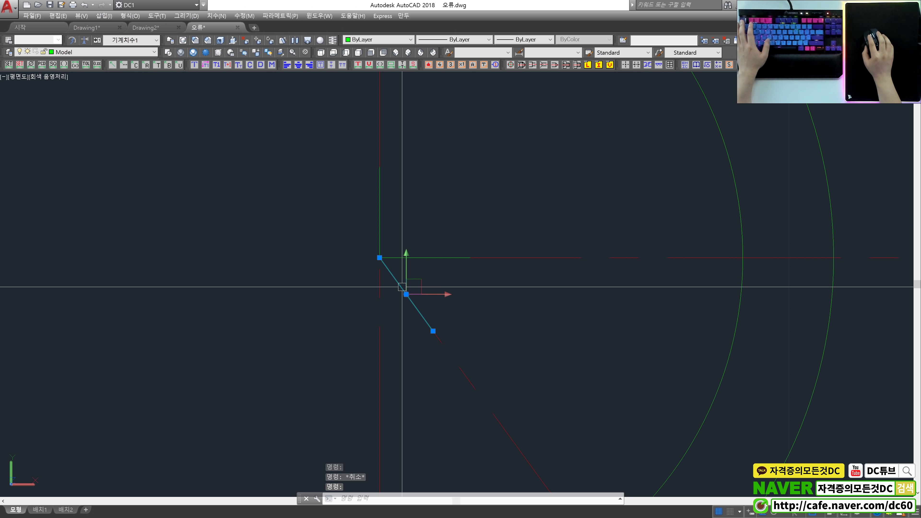
{"action": "scroll", "coordinate": [402, 287], "scroll_direction": "down", "scroll_amount": 2}
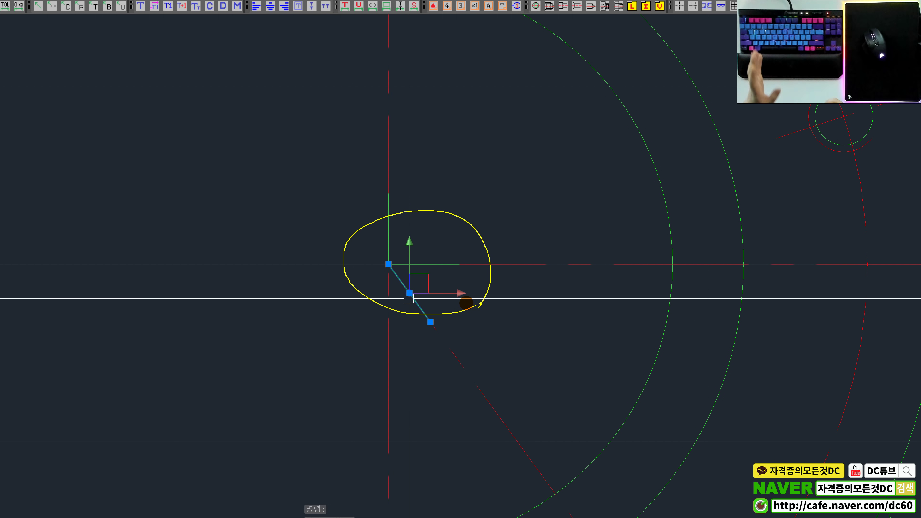
{"action": "scroll", "coordinate": [405, 299], "scroll_direction": "up", "scroll_amount": 2}
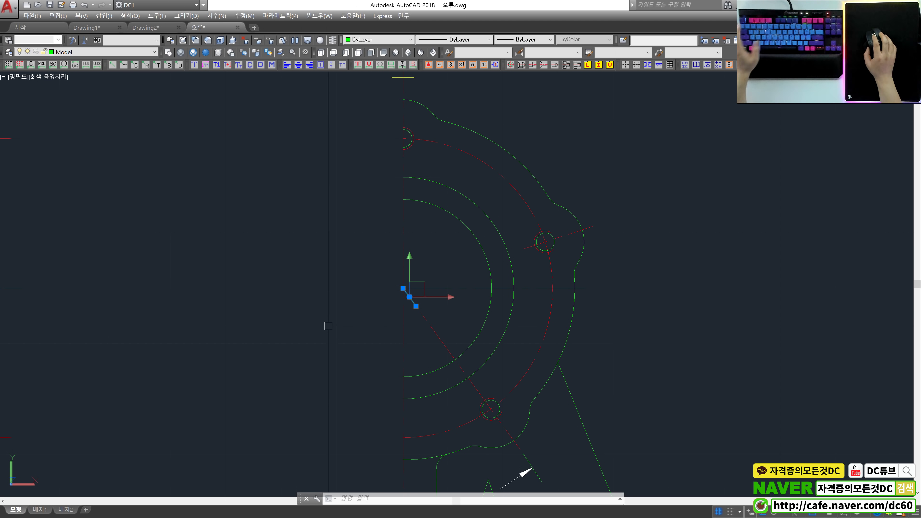
{"action": "left_click", "coordinate": [57, 77]}
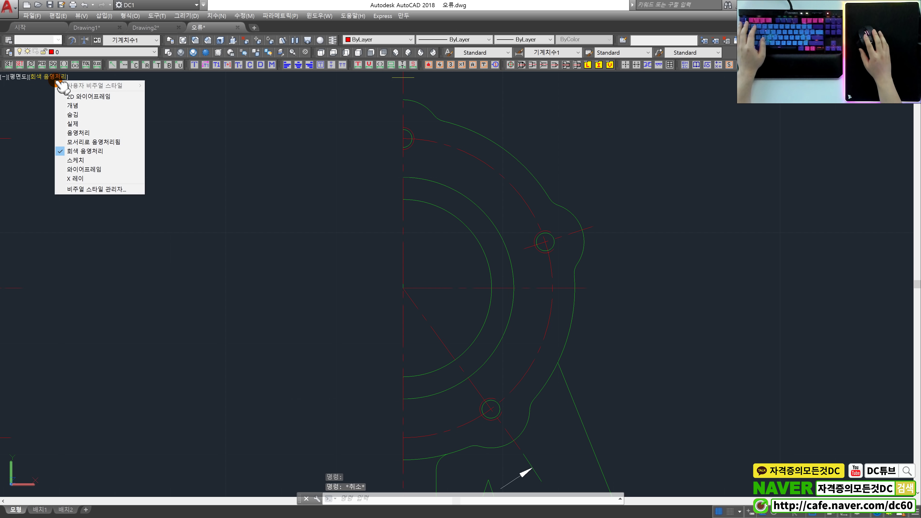
Step: Switch the viewport to the Realistic visual style
{"action": "left_click", "coordinate": [77, 124]}
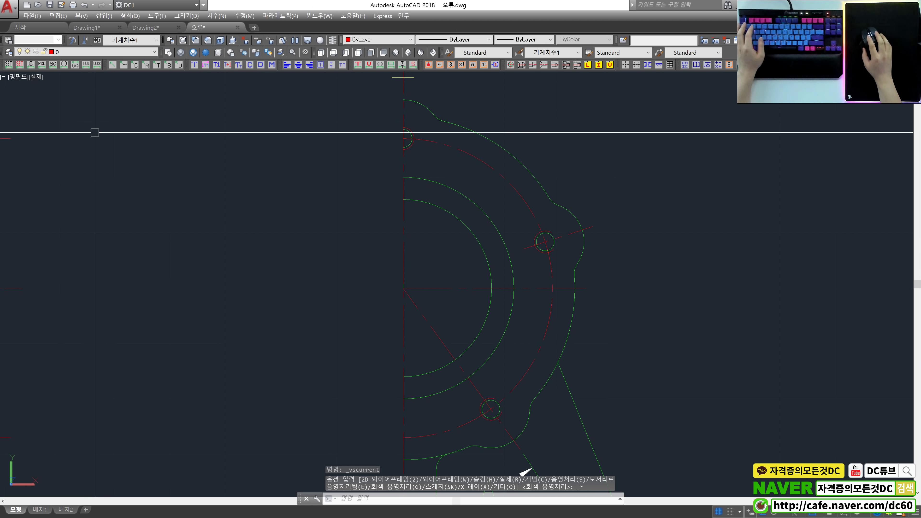
{"action": "scroll", "coordinate": [251, 243], "scroll_direction": "down", "scroll_amount": 5}
{"action": "scroll", "coordinate": [268, 255], "scroll_direction": "up", "scroll_amount": 5}
Step: Send the diagonal red centre line to the back with DRAWORDER
{"action": "type", "text": "dr"}
{"action": "key", "text": "Return"}
{"action": "left_click", "coordinate": [373, 288]}
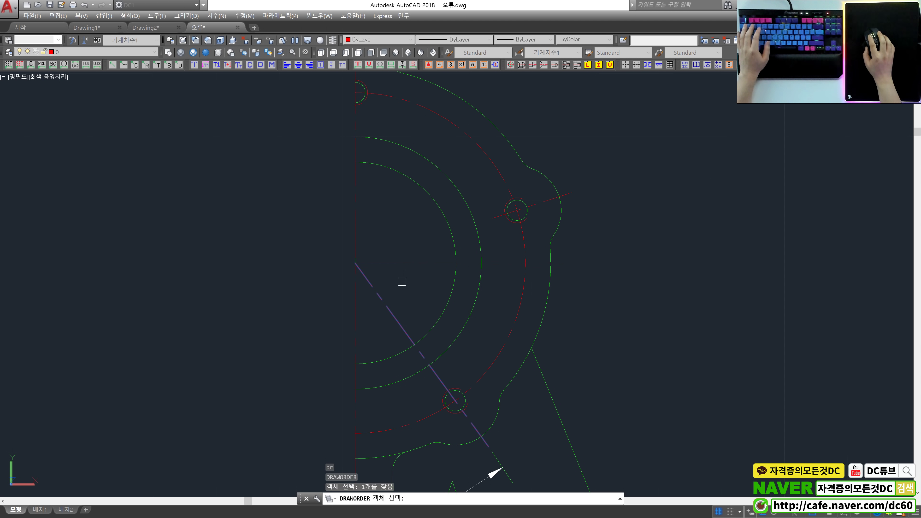
{"action": "key", "text": "Return"}
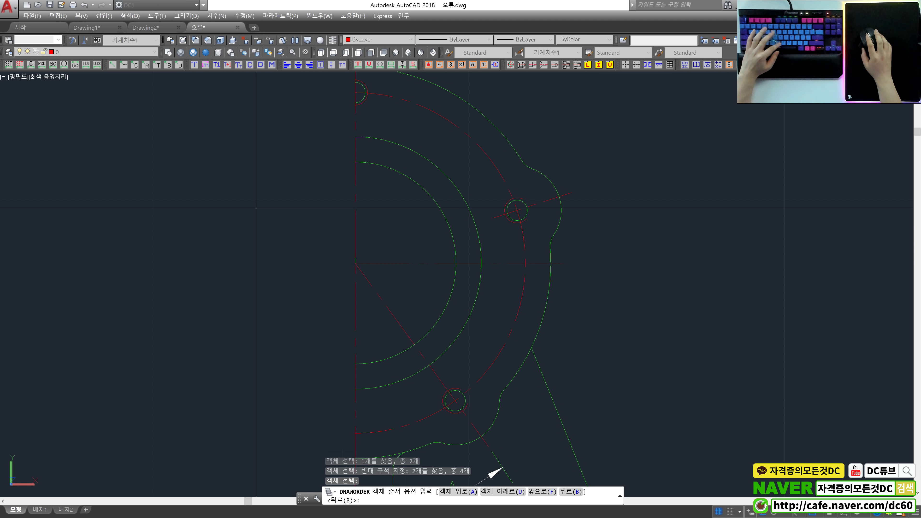
{"action": "type", "text": "b"}
{"action": "key", "text": "Return"}
Step: Orbit into a tilted 3D view, then return to the flat plan view of the bracket centre
{"action": "scroll", "coordinate": [362, 260], "scroll_direction": "up", "scroll_amount": 3}
{"action": "scroll", "coordinate": [373, 272], "scroll_direction": "down", "scroll_amount": 2}
{"action": "scroll", "coordinate": [440, 295], "scroll_direction": "down", "scroll_amount": 2}
{"action": "scroll", "coordinate": [440, 296], "scroll_direction": "up", "scroll_amount": 1}
{"action": "scroll", "coordinate": [254, 218], "scroll_direction": "down", "scroll_amount": 1}
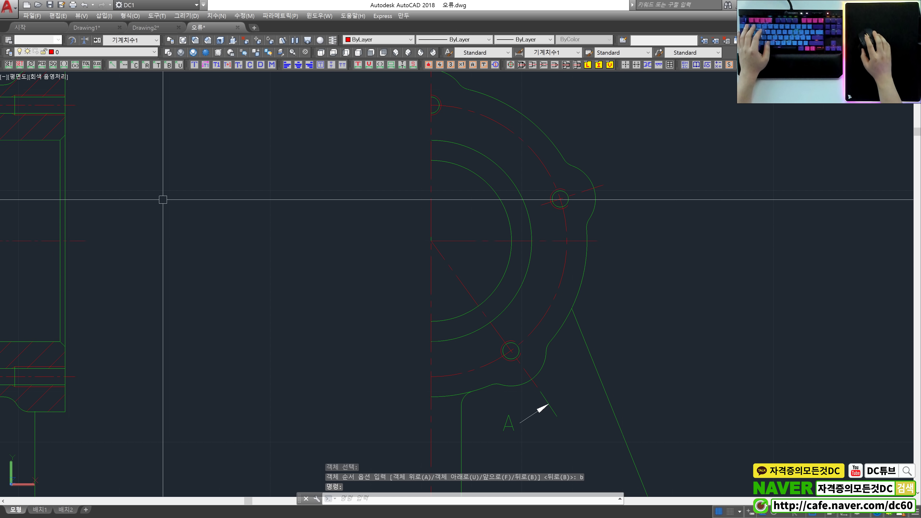
{"action": "middle_click_drag", "start_coordinate": [411, 237], "coordinate": [421, 209], "text": "shift"}
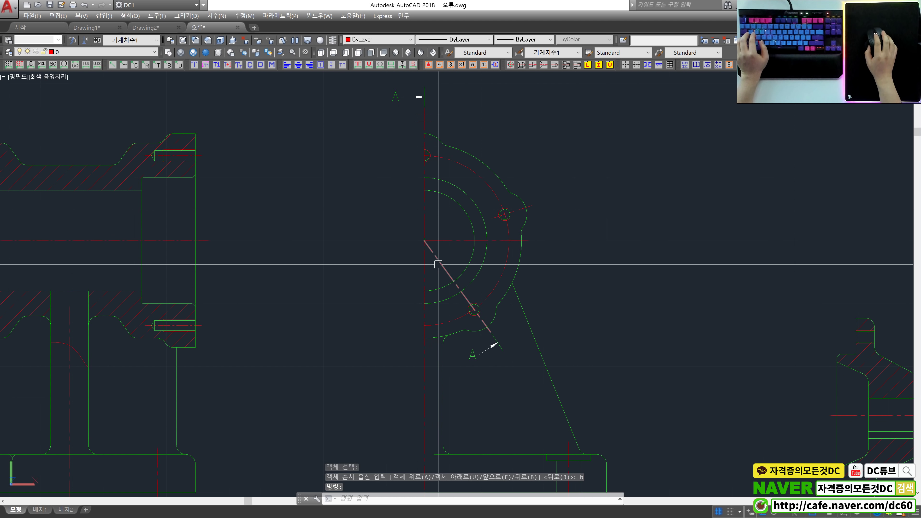
{"action": "middle_click_drag", "start_coordinate": [421, 209], "coordinate": [486, 239], "text": "shift"}
{"action": "key", "text": "F5"}
{"action": "scroll", "coordinate": [162, 210], "scroll_direction": "up", "scroll_amount": 5}
{"action": "mouse_move", "coordinate": [163, 209]}
{"action": "middle_mouse_down"}
{"action": "mouse_move", "coordinate": [321, 181]}
{"action": "mouse_move", "coordinate": [362, 202]}
{"action": "middle_mouse_up"}
{"action": "scroll", "coordinate": [384, 201], "scroll_direction": "up", "scroll_amount": 2}
{"action": "scroll", "coordinate": [424, 206], "scroll_direction": "up", "scroll_amount": 2}
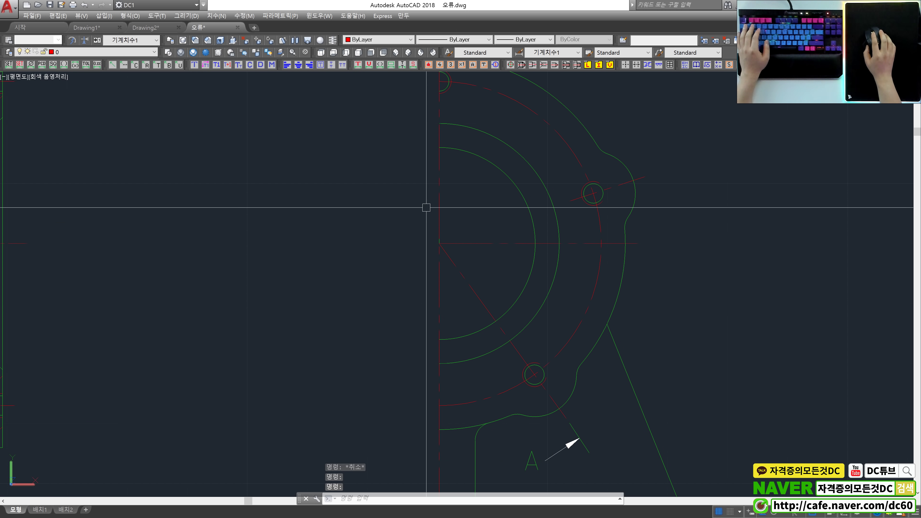
{"action": "type", "text": "dr"}
{"action": "key", "text": "Return"}
Step: Send the vertical centre line at the bracket centre to the back (B)
{"action": "left_click", "coordinate": [440, 210]}
{"action": "key", "text": "Return"}
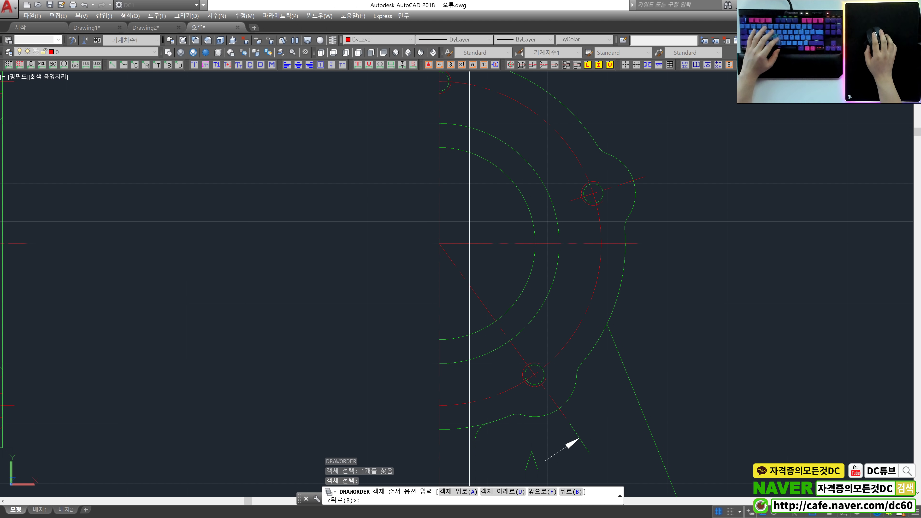
{"action": "key", "text": "Return"}
{"action": "key", "text": "Escape"}
{"action": "key", "text": "Return"}
{"action": "type", "text": "b"}
{"action": "key", "text": "Return"}
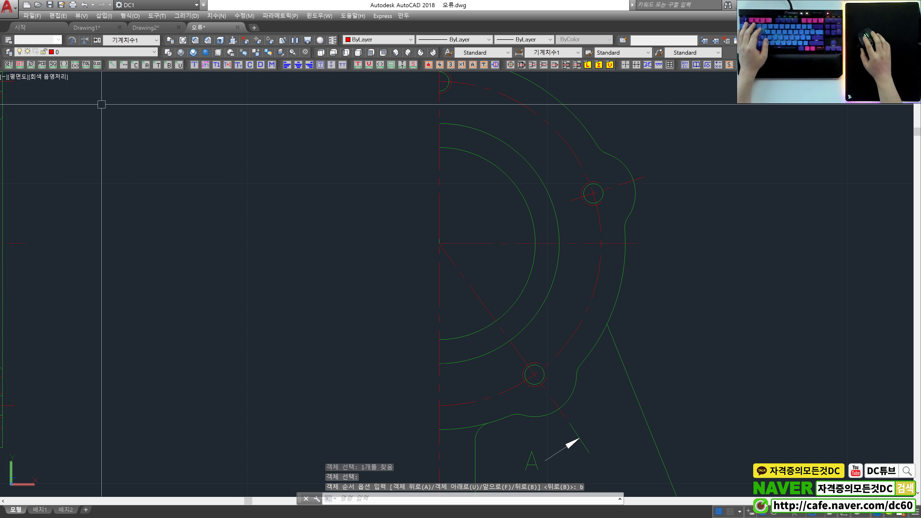
Step: Switch the viewport to the 실제 (Realistic) visual style
{"action": "left_click", "coordinate": [55, 78]}
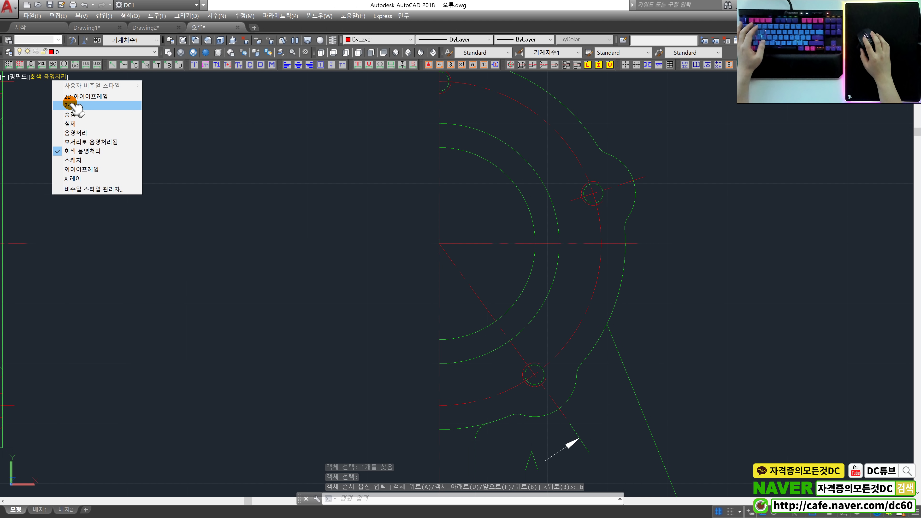
{"action": "left_click", "coordinate": [80, 123]}
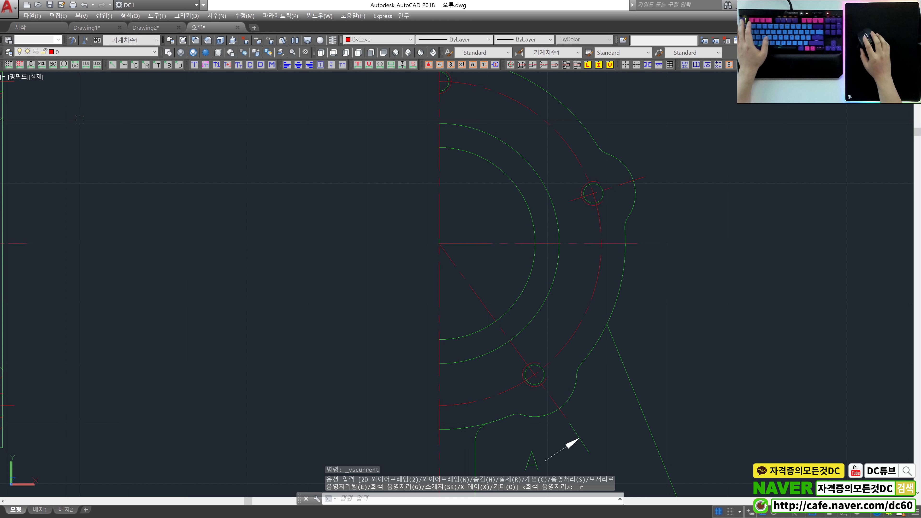
{"action": "left_click", "coordinate": [38, 77]}
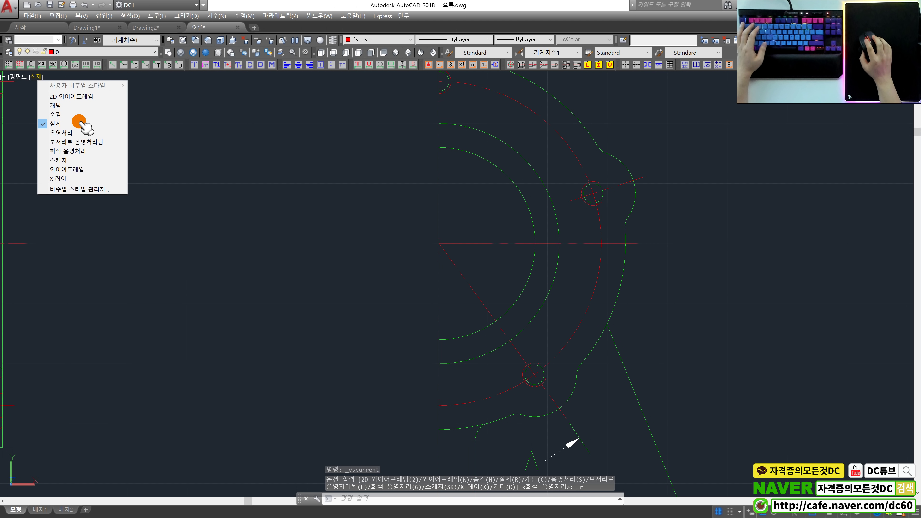
{"action": "left_click", "coordinate": [78, 463]}
{"action": "key", "text": "Escape"}
{"action": "key", "text": "ctrl+0"}
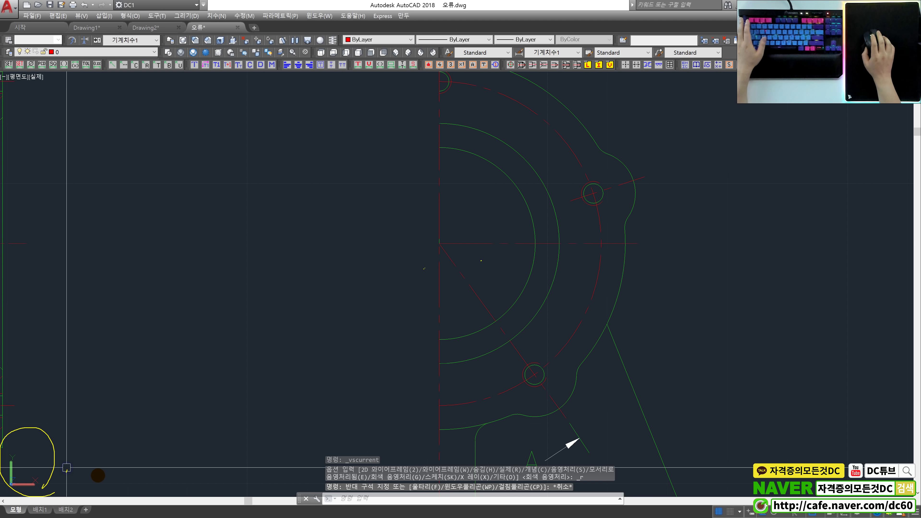
Step: Switch the viewport to the 2D Wireframe visual style
{"action": "left_click", "coordinate": [63, 77]}
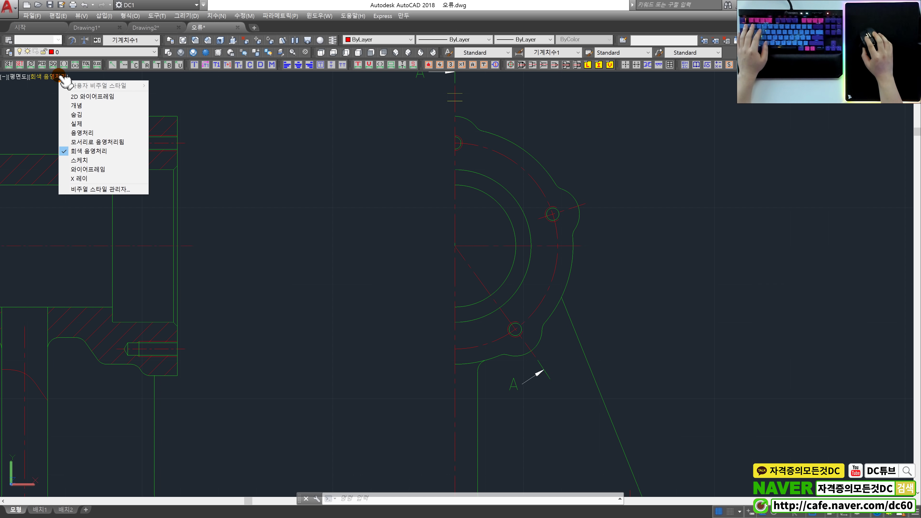
{"action": "left_click", "coordinate": [101, 97]}
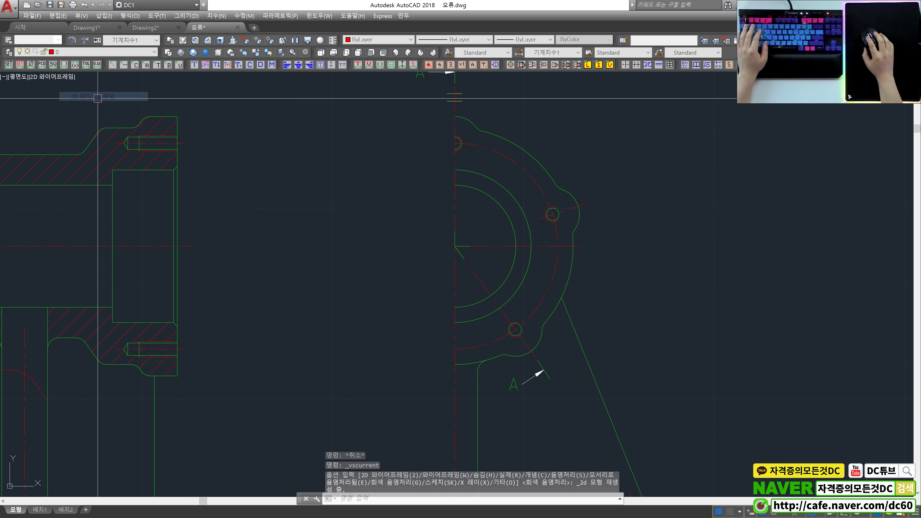
{"action": "scroll", "coordinate": [455, 231], "scroll_direction": "down", "scroll_amount": 3}
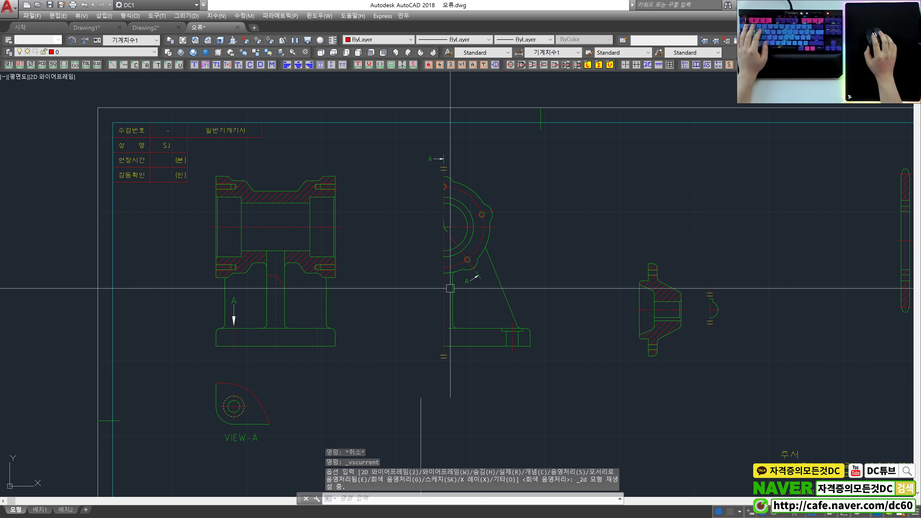
{"action": "scroll", "coordinate": [508, 399], "scroll_direction": "up", "scroll_amount": 2}
Step: Toggle Clean Screen on and off, then zoom out to the full sheet with its title block
{"action": "key", "text": "ctrl+0"}
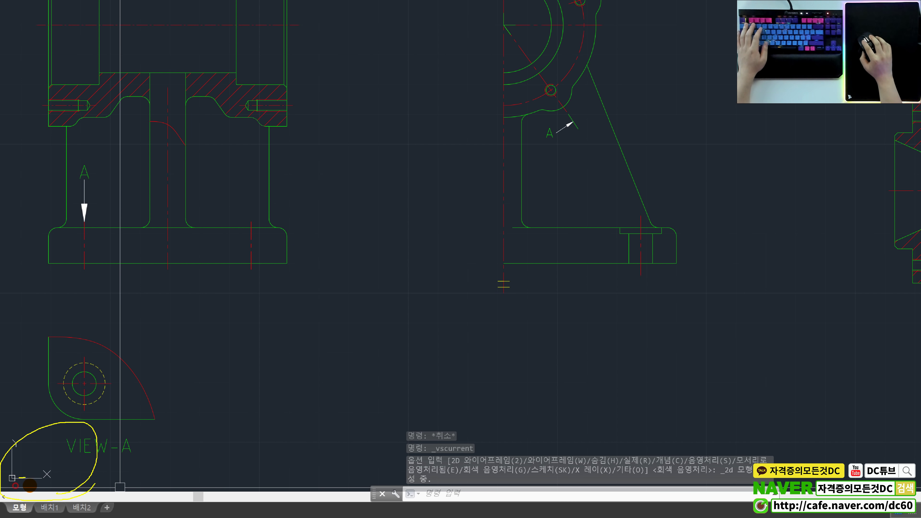
{"action": "key", "text": "ctrl+0"}
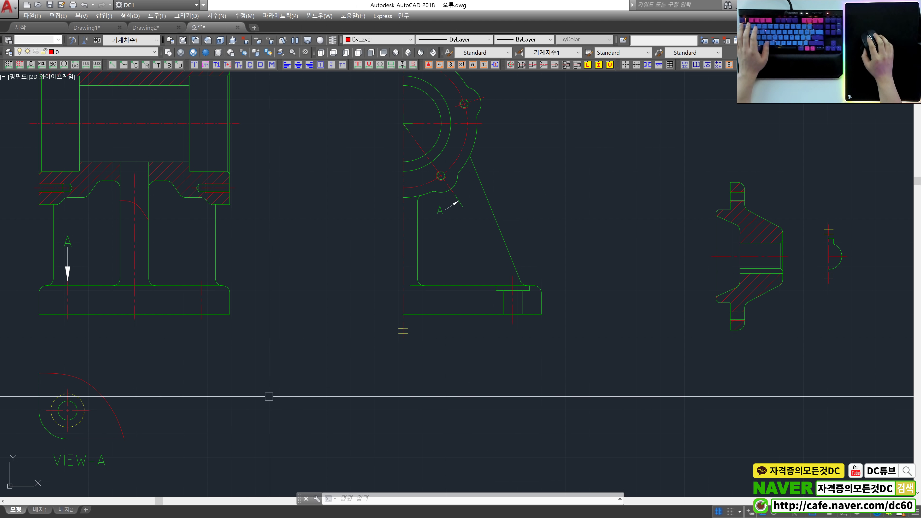
{"action": "scroll", "coordinate": [252, 367], "scroll_direction": "down", "scroll_amount": 2}
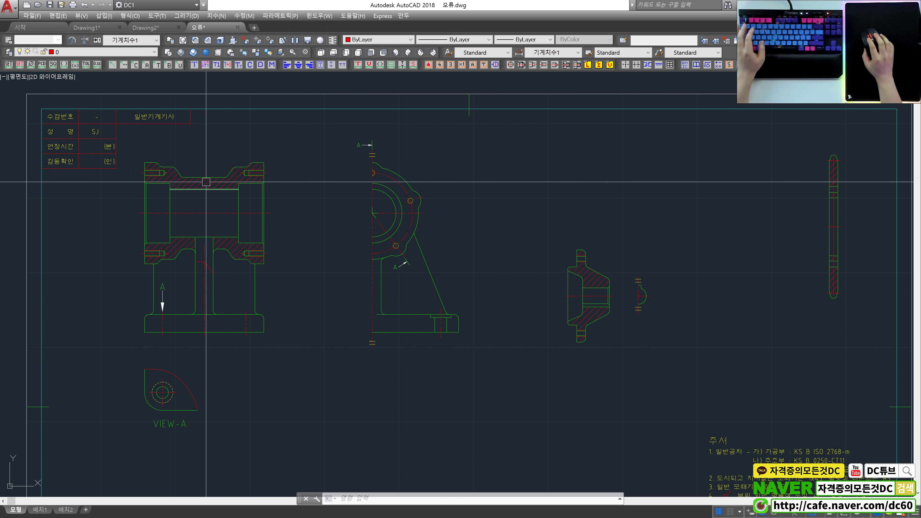
{"action": "left_click", "coordinate": [68, 77]}
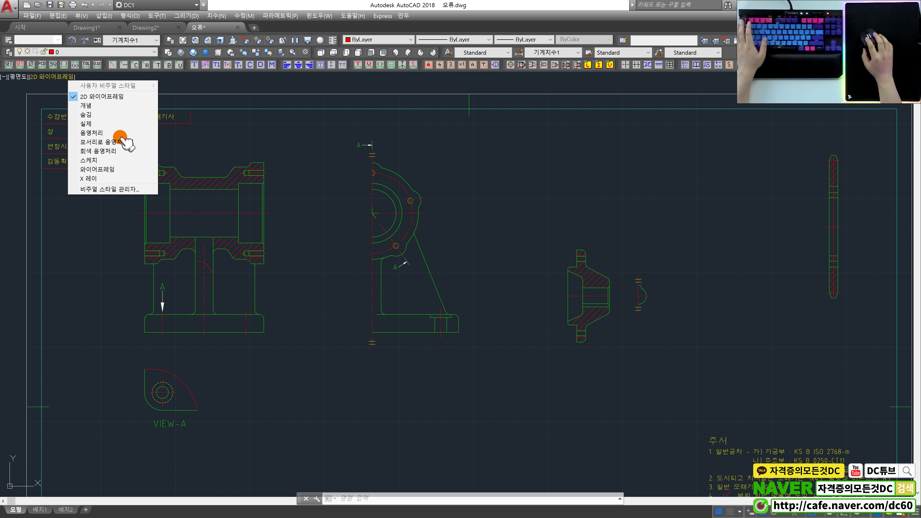
Step: In an orbited wireframe view, draw a rectangle beside the bracket
{"action": "left_click", "coordinate": [97, 169]}
{"action": "mouse_move", "coordinate": [363, 254]}
{"action": "middle_mouse_down", "text": "shift"}
{"action": "mouse_move", "coordinate": [327, 215]}
{"action": "mouse_move", "coordinate": [339, 208]}
{"action": "middle_mouse_up", "text": "shift"}
{"action": "type", "text": "rec"}
{"action": "key", "text": "Return"}
{"action": "left_click", "coordinate": [355, 233]}
{"action": "left_click", "coordinate": [318, 283]}
Step: Extrude the new rectangle into a solid slab
{"action": "type", "text": "ext"}
{"action": "key", "text": "Return"}
{"action": "left_click", "coordinate": [340, 257]}
{"action": "key", "text": "Return"}
{"action": "scroll", "coordinate": [329, 195], "scroll_direction": "up", "scroll_amount": 3}
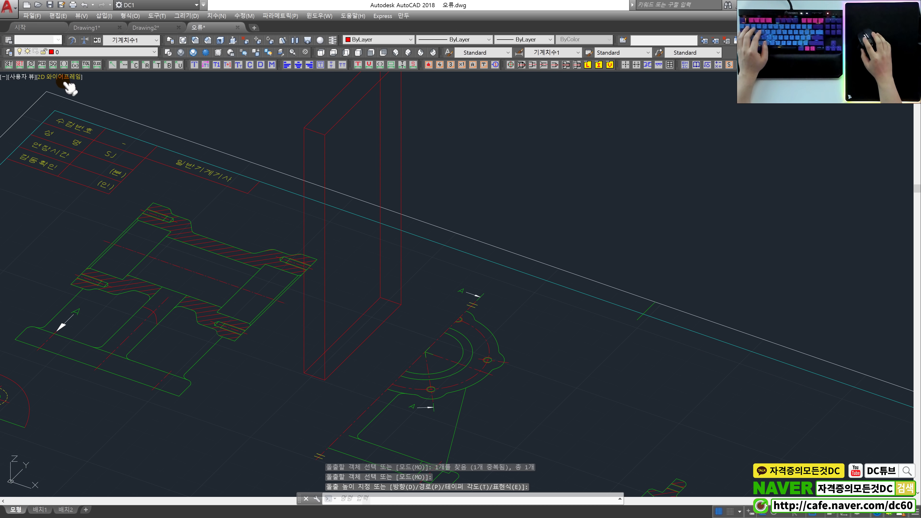
Step: Show the model in 회색 음영처리 (Shaded with grey) from the top plan view
{"action": "left_click", "coordinate": [72, 77]}
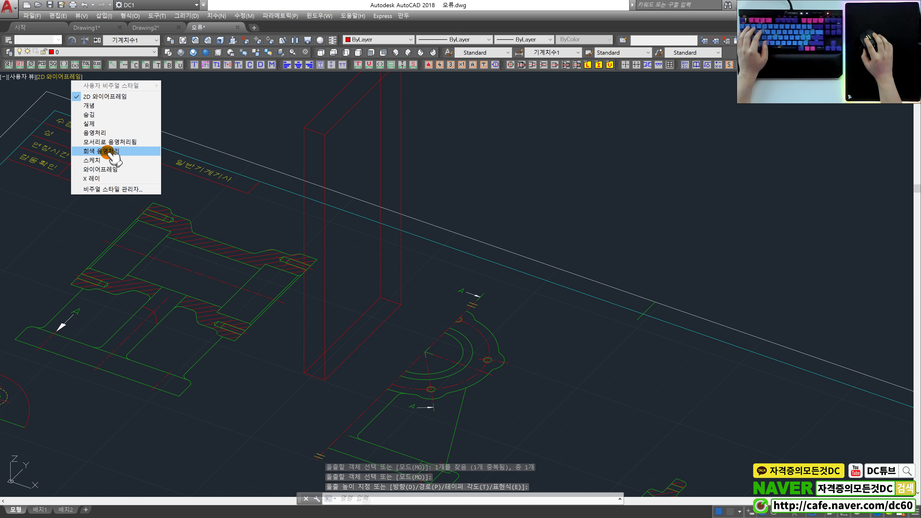
{"action": "left_click", "coordinate": [102, 151]}
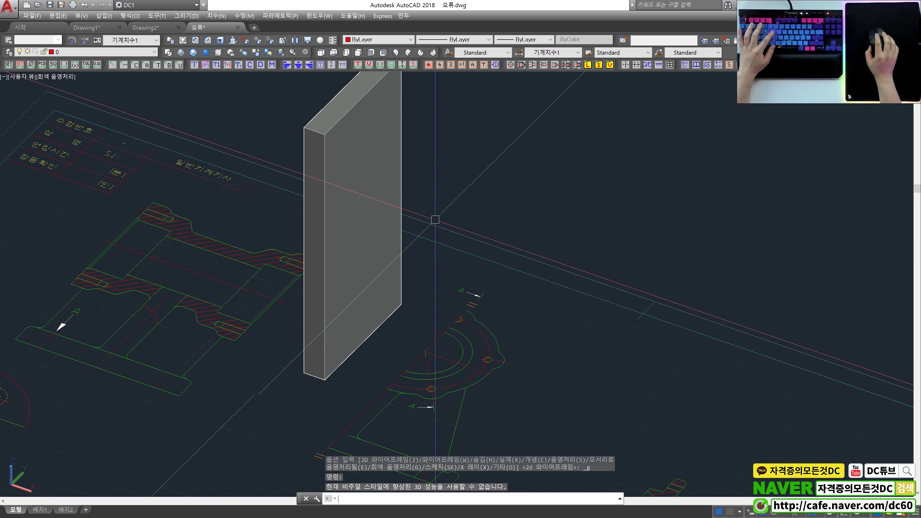
{"action": "type", "text": "tt"}
{"action": "key", "text": "space"}
{"action": "scroll", "coordinate": [329, 196], "scroll_direction": "up", "scroll_amount": 3}
{"action": "scroll", "coordinate": [341, 189], "scroll_direction": "up", "scroll_amount": 3}
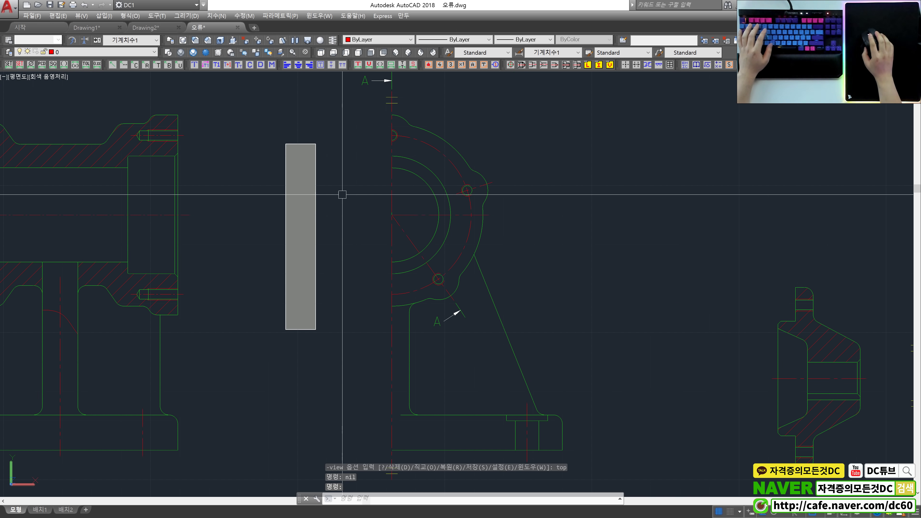
{"action": "left_click", "coordinate": [60, 77]}
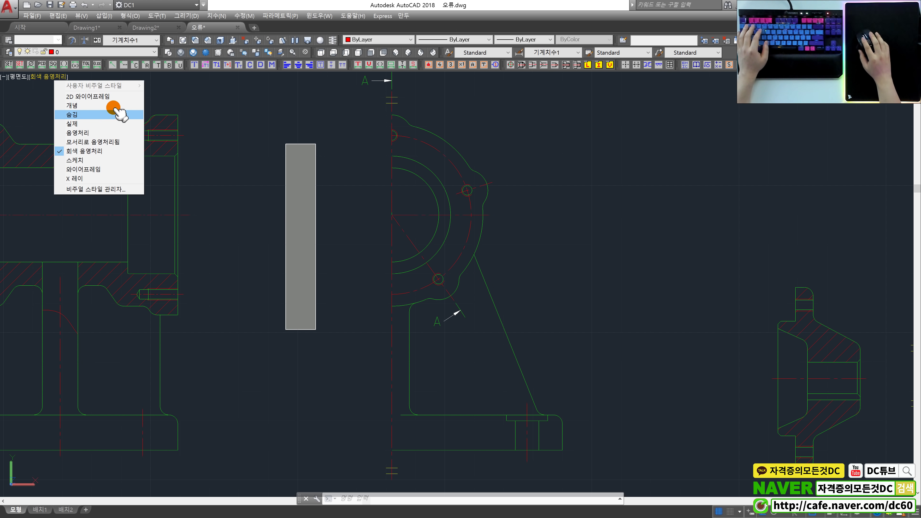
Step: Return the viewport to the 2D Wireframe visual style
{"action": "left_click", "coordinate": [110, 97]}
{"action": "scroll", "coordinate": [393, 214], "scroll_direction": "up", "scroll_amount": 5}
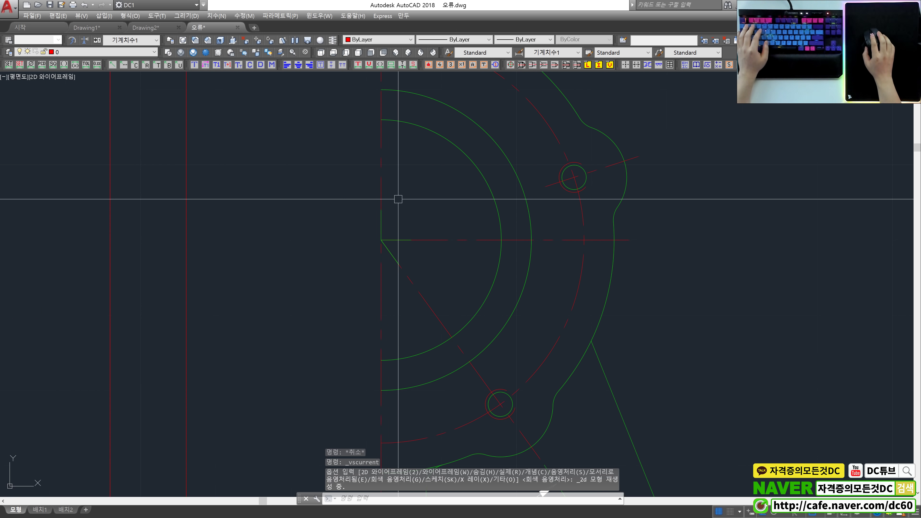
{"action": "scroll", "coordinate": [391, 224], "scroll_direction": "down", "scroll_amount": 5}
Step: Erase the extruded box with the ERASE command
{"action": "type", "text": "e"}
{"action": "key", "text": "Return"}
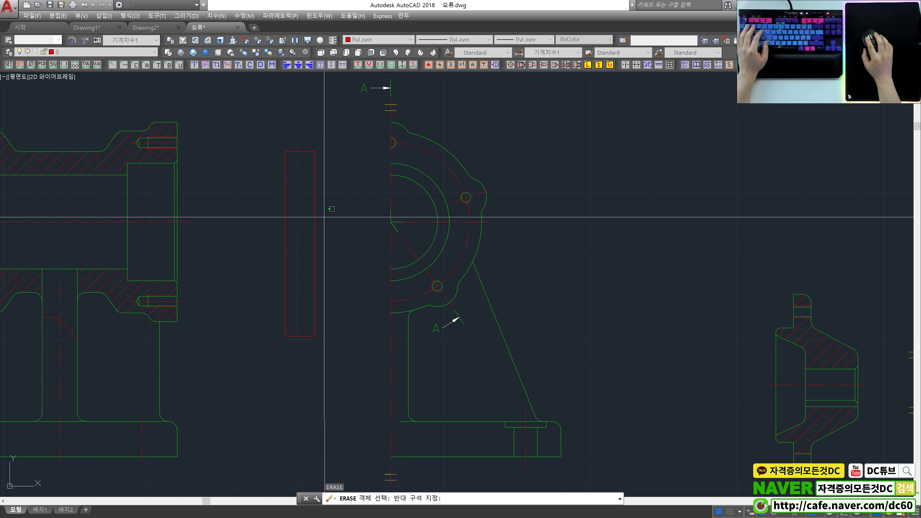
{"action": "left_click", "coordinate": [62, 77]}
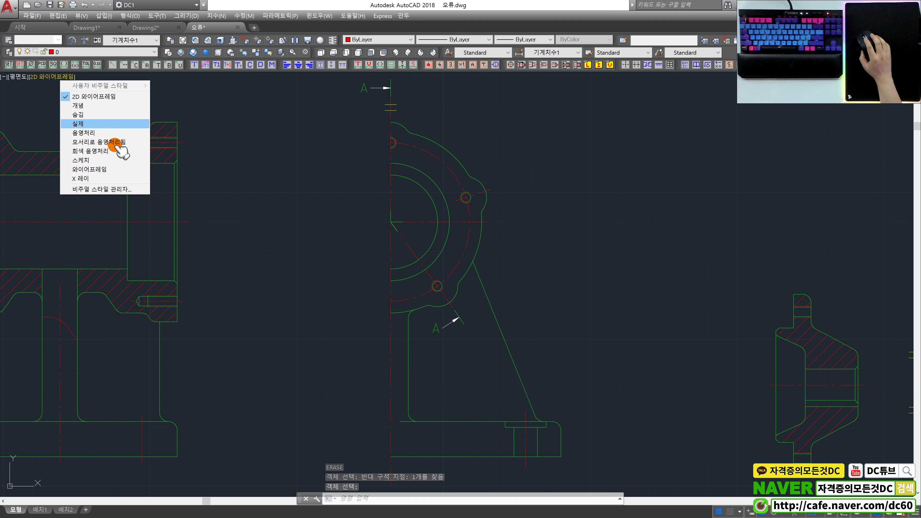
{"action": "left_click", "coordinate": [406, 192]}
{"action": "key", "text": "Escape"}
{"action": "scroll", "coordinate": [391, 222], "scroll_direction": "up", "scroll_amount": 5}
Step: Start DRAWORDER (dr) with the short line at the bracket centre selected
{"action": "type", "text": "dr"}
{"action": "key", "text": "Return"}
{"action": "left_click", "coordinate": [407, 242]}
{"action": "key", "text": "Return"}
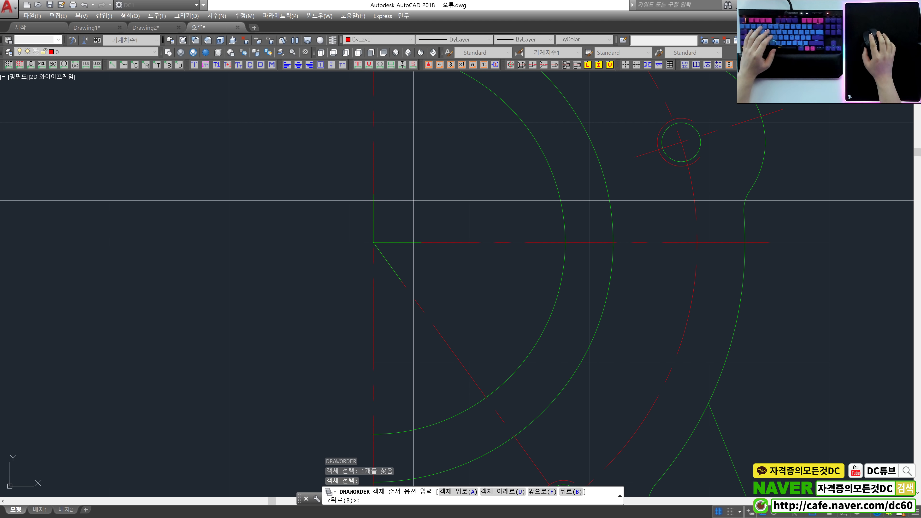
Step: Send the short centre line to the back and cancel the stray selection
{"action": "type", "text": "b"}
{"action": "key", "text": "Return"}
{"action": "scroll", "coordinate": [456, 226], "scroll_direction": "down", "scroll_amount": 3}
{"action": "scroll", "coordinate": [425, 212], "scroll_direction": "down", "scroll_amount": 3}
{"action": "left_click", "coordinate": [438, 231]}
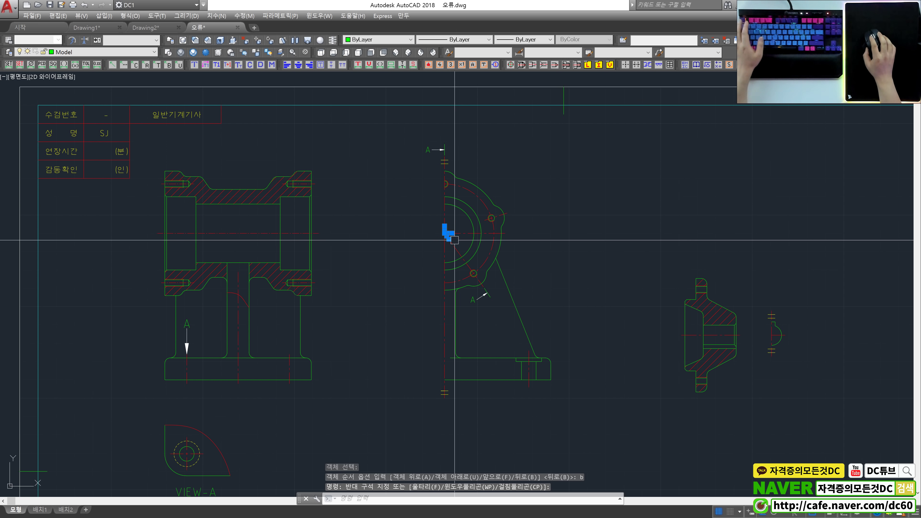
{"action": "key", "text": "Escape"}
{"action": "key", "text": "Escape"}
{"action": "scroll", "coordinate": [533, 249], "scroll_direction": "down", "scroll_amount": 2}
{"action": "scroll", "coordinate": [535, 247], "scroll_direction": "down", "scroll_amount": 2}
Step: Zoom All to show the entire drawing sheet
{"action": "type", "text": "z"}
{"action": "key", "text": "Return"}
{"action": "type", "text": "a"}
{"action": "key", "text": "Return"}
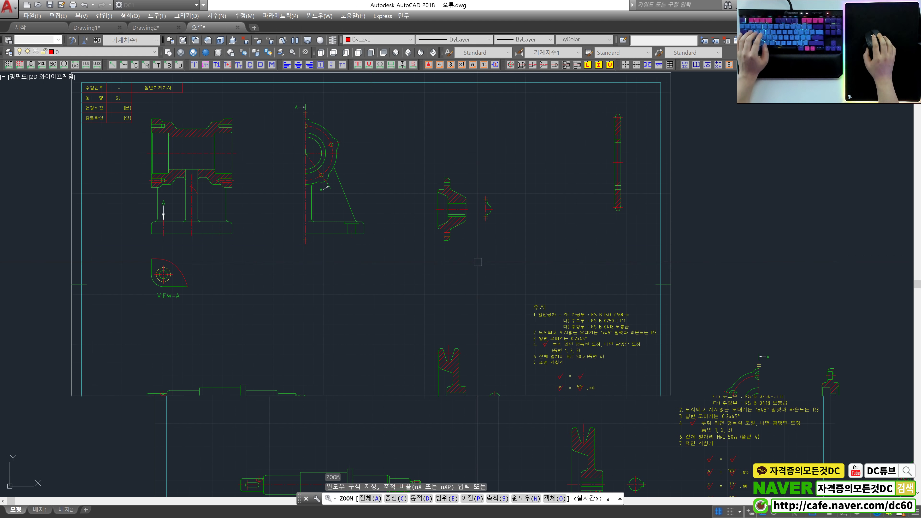